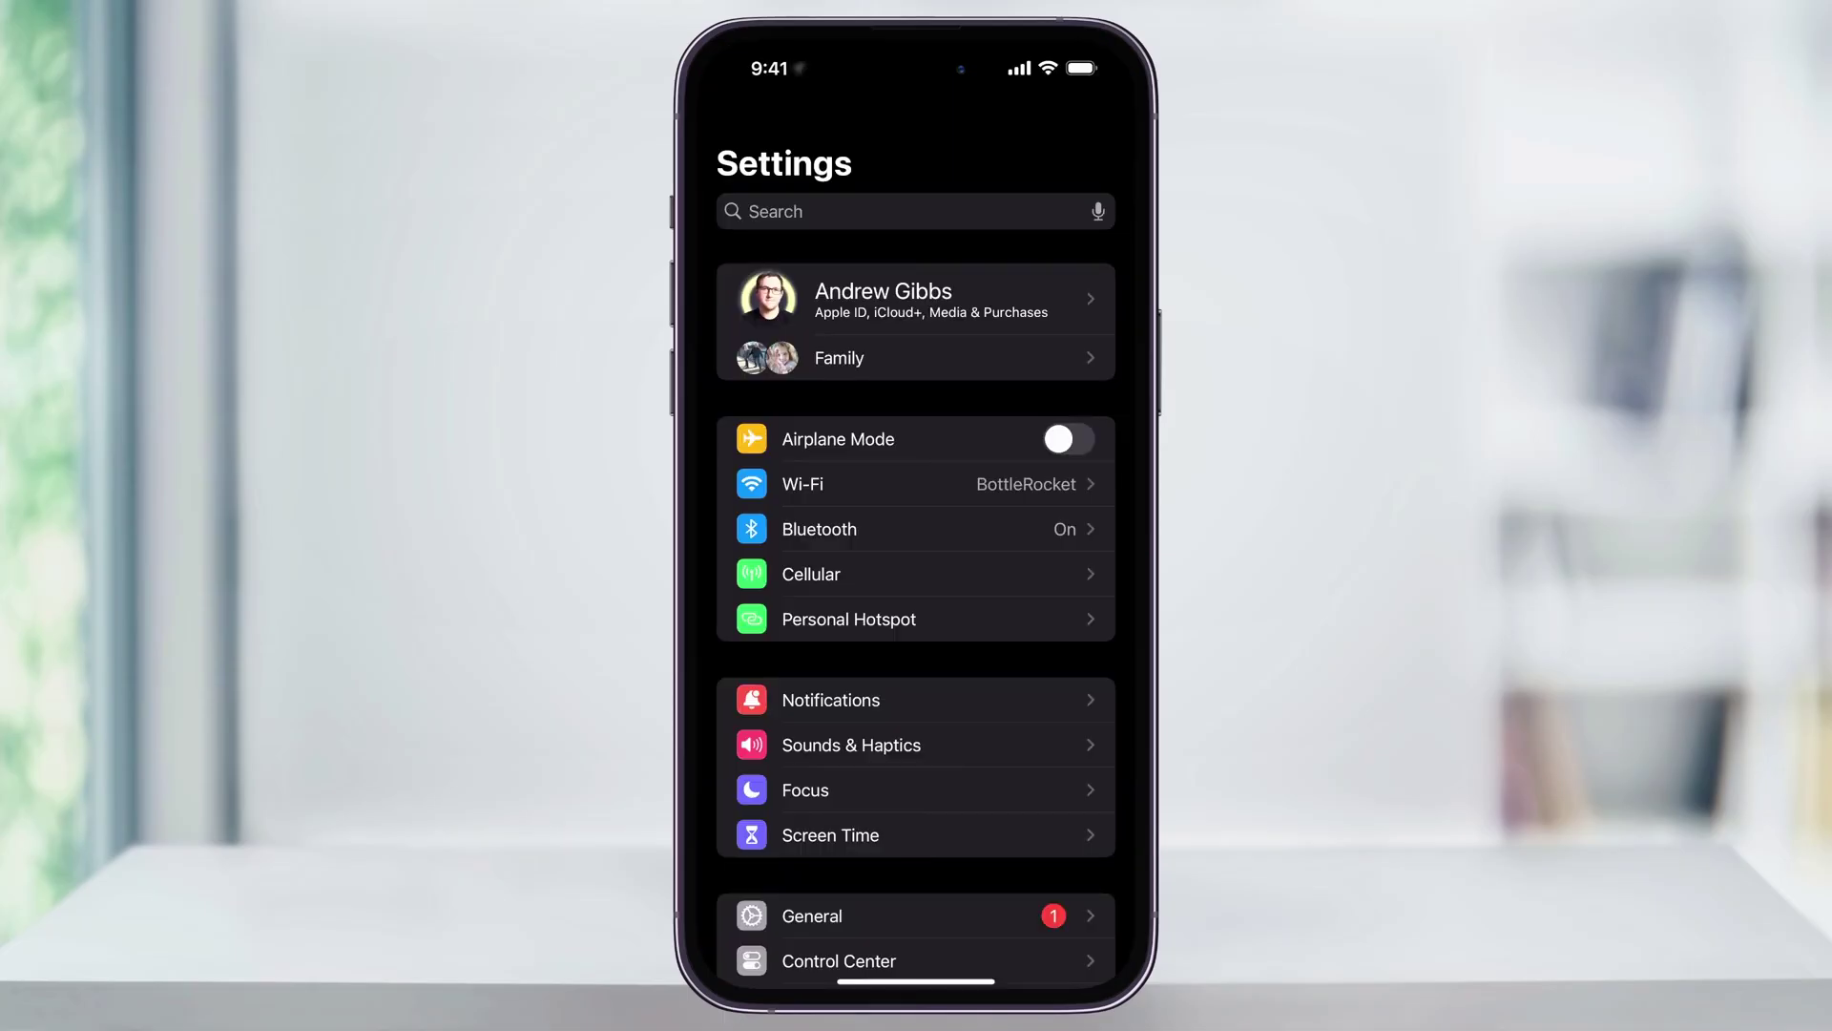
pyautogui.scroll(-5, 917, 572)
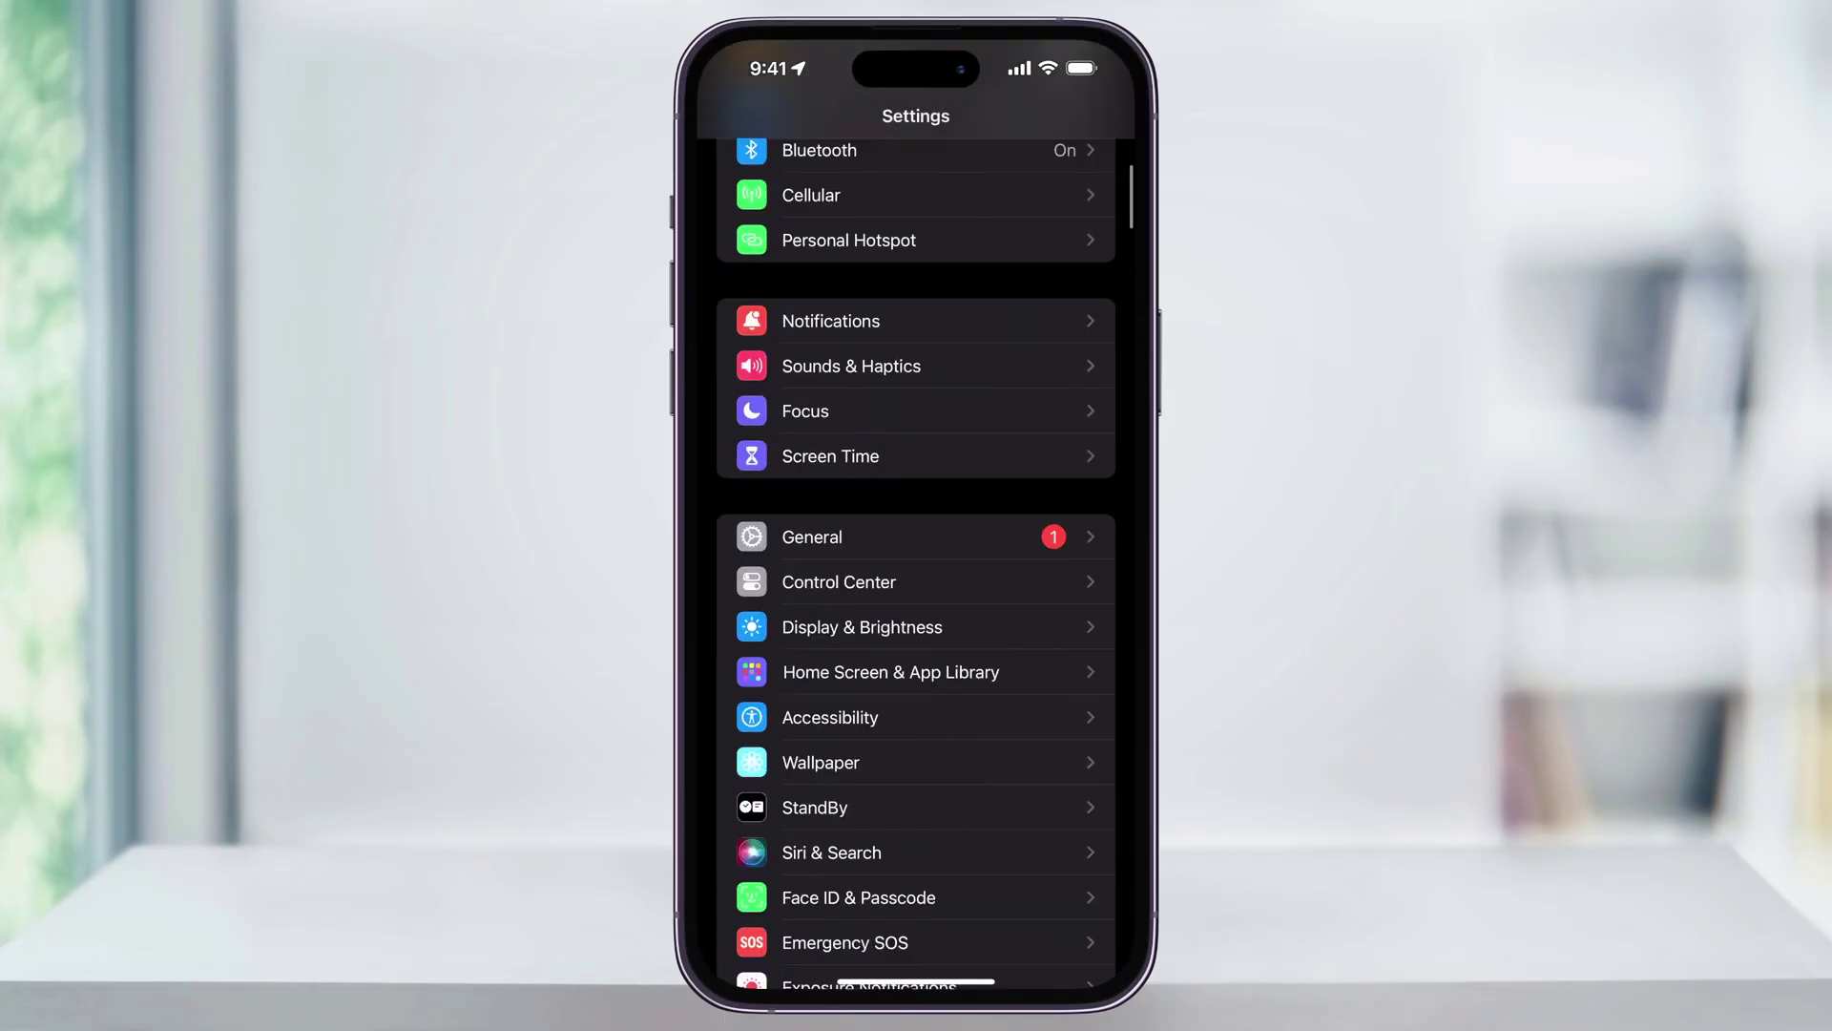
pyautogui.scroll(-8, 916, 573)
pyautogui.scroll(-2, 917, 573)
pyautogui.scroll(-1, 917, 573)
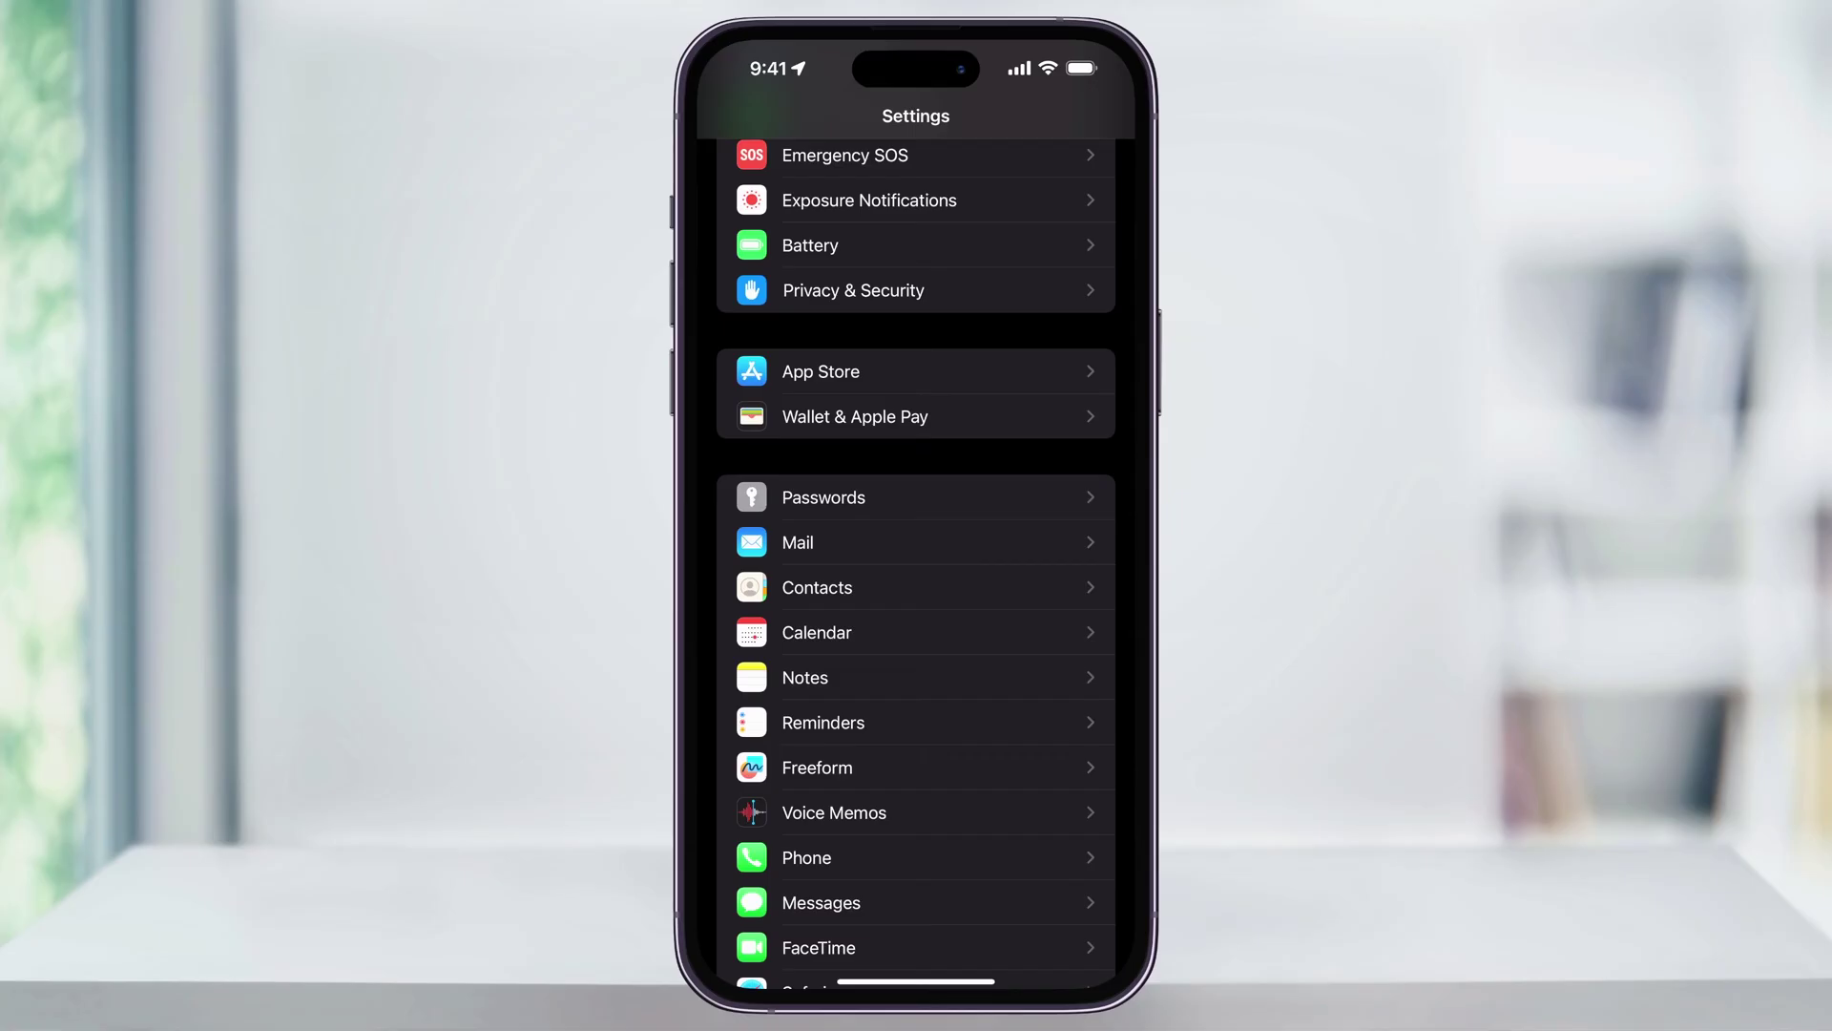
# Step: Open the Mail page in Settings, which lists 12 connected accounts
pyautogui.click(798, 541)
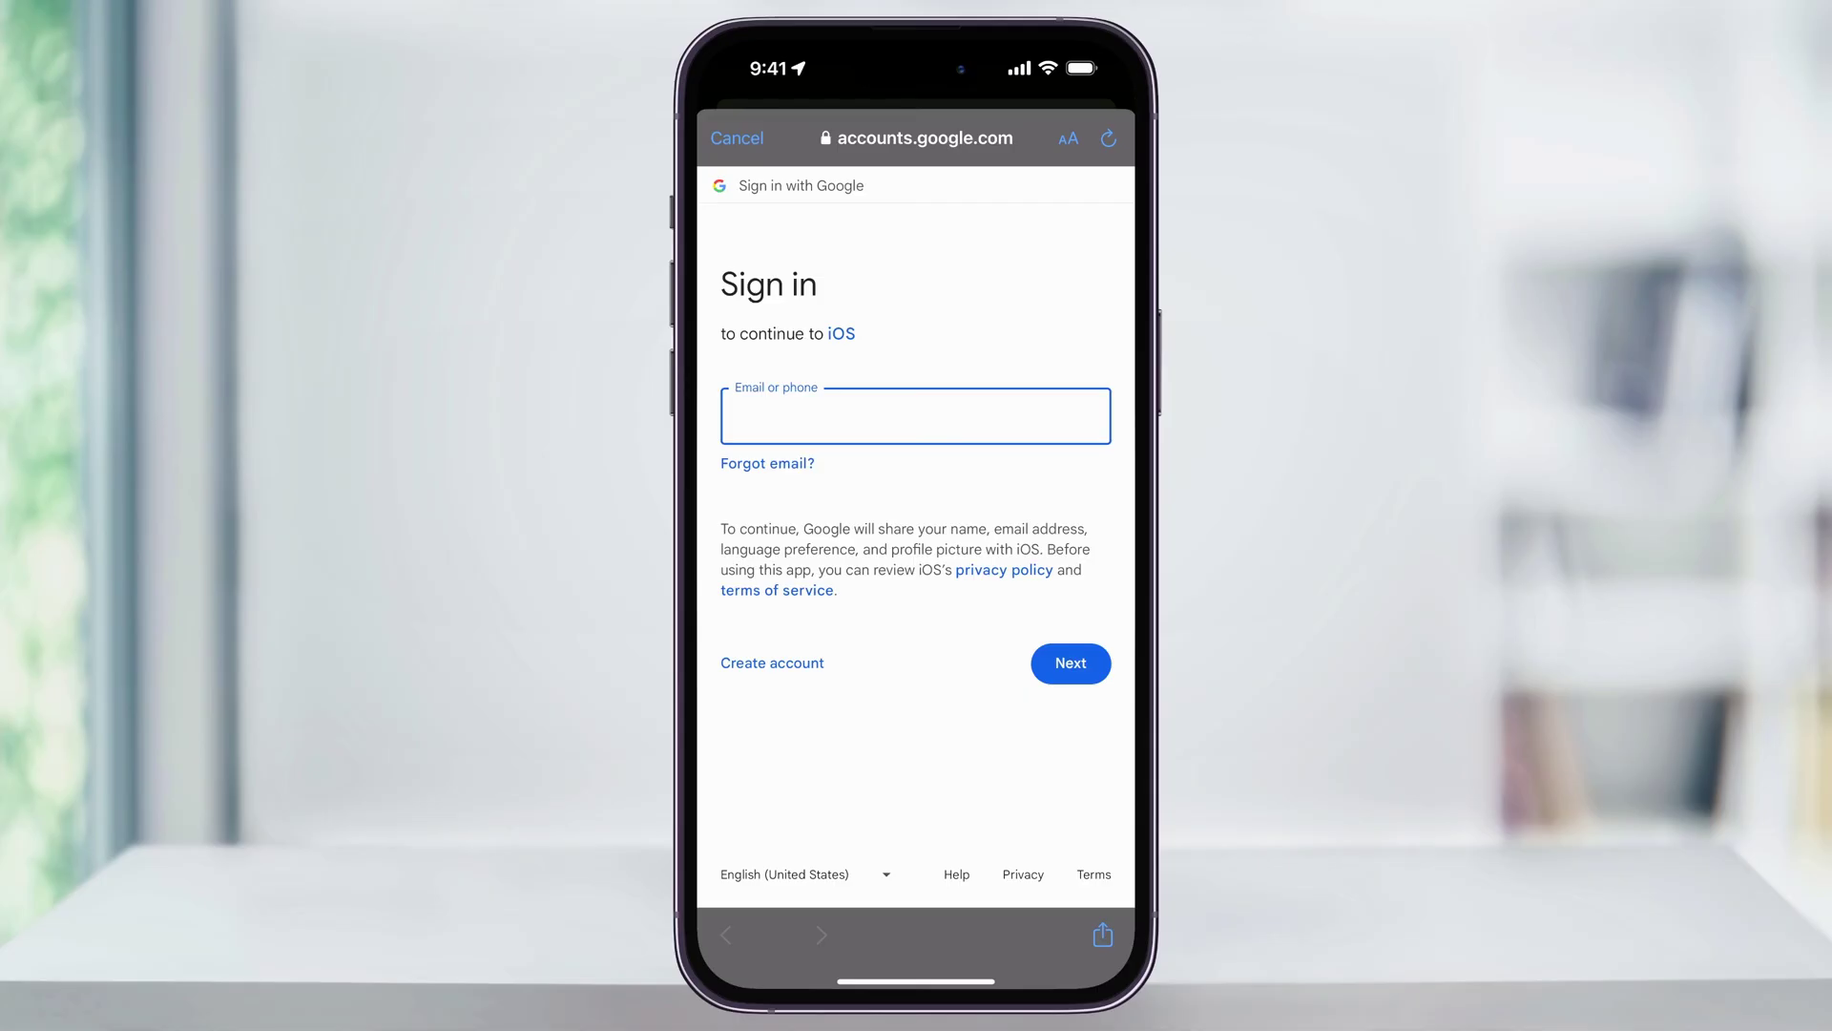
# Step: Cancel the Google sign-in and return to the Mail accounts page
pyautogui.click(738, 137)
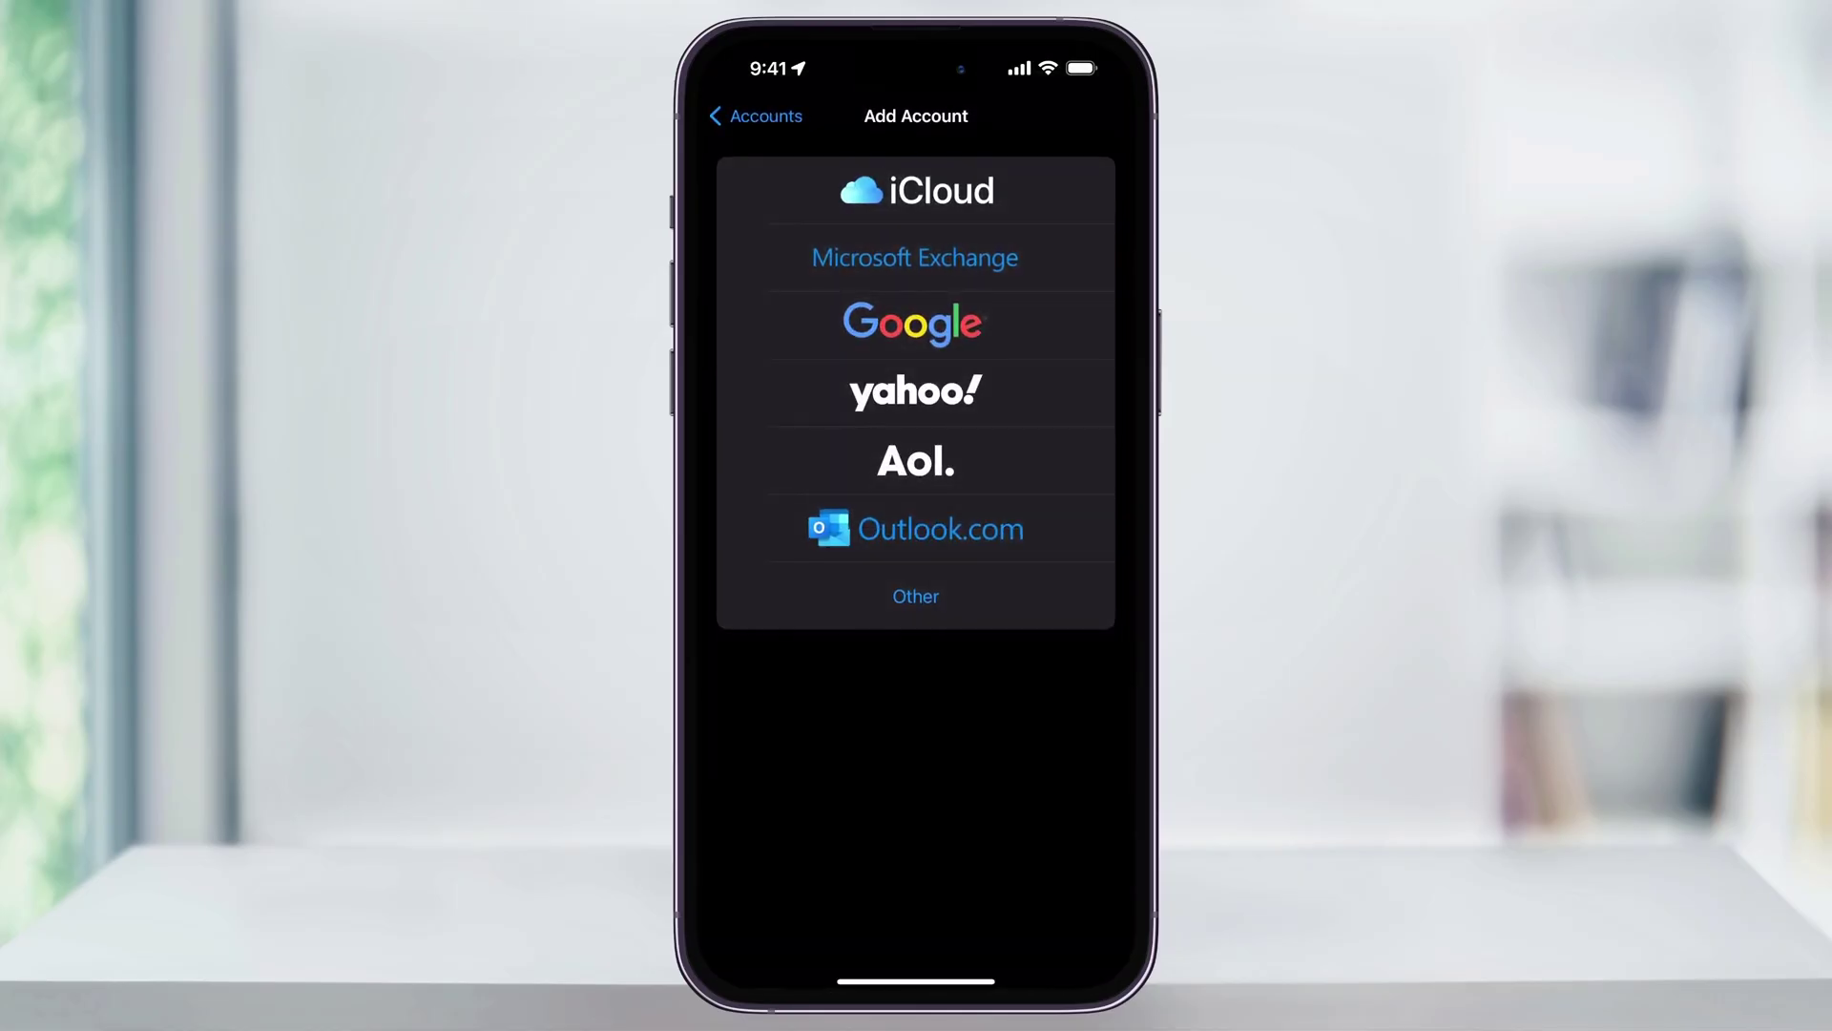